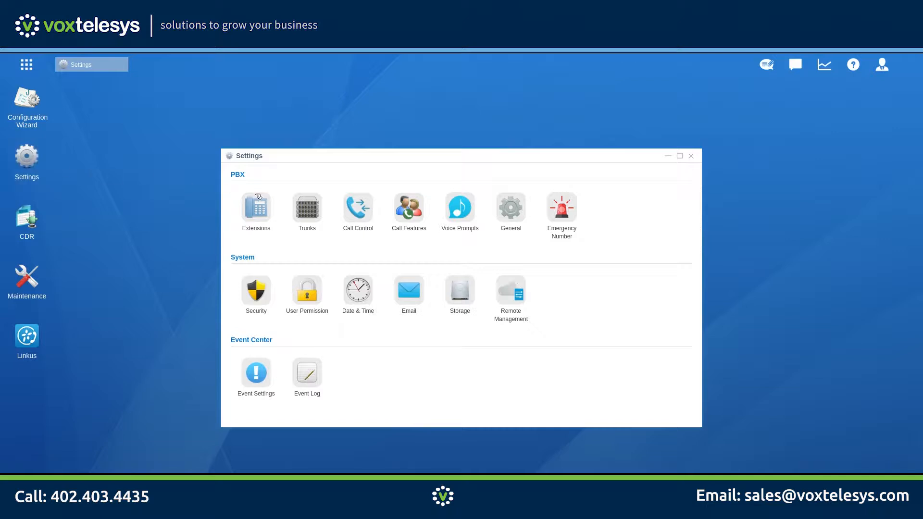
Delete the existing Routeout outbound route from the PBX call control settings.
left_click(349, 212)
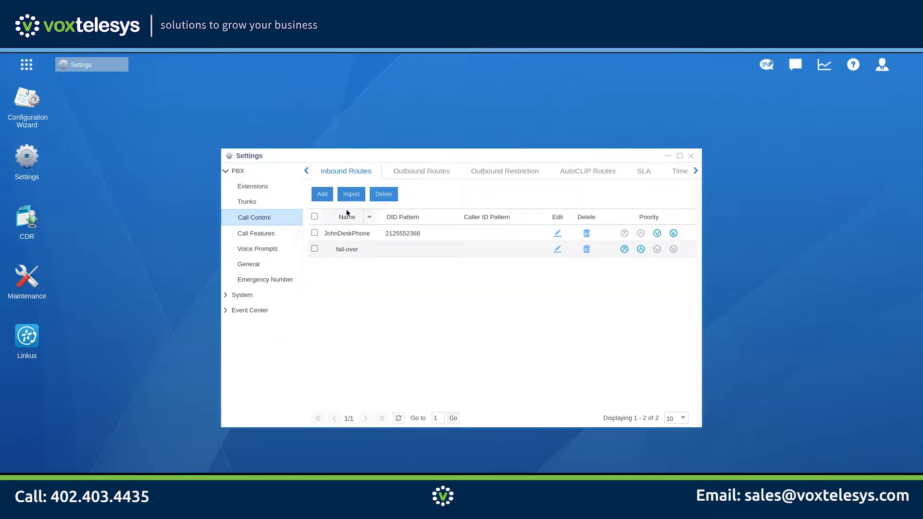
left_click(410, 177)
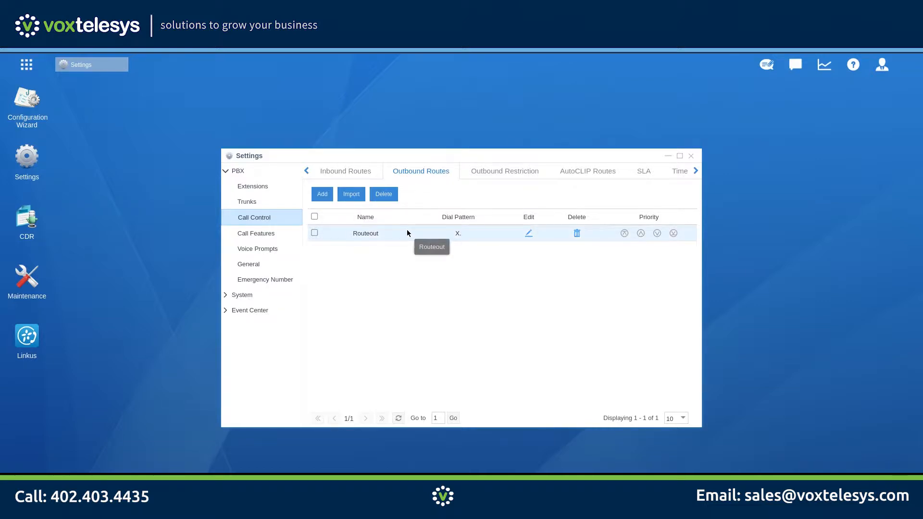
left_click(314, 233)
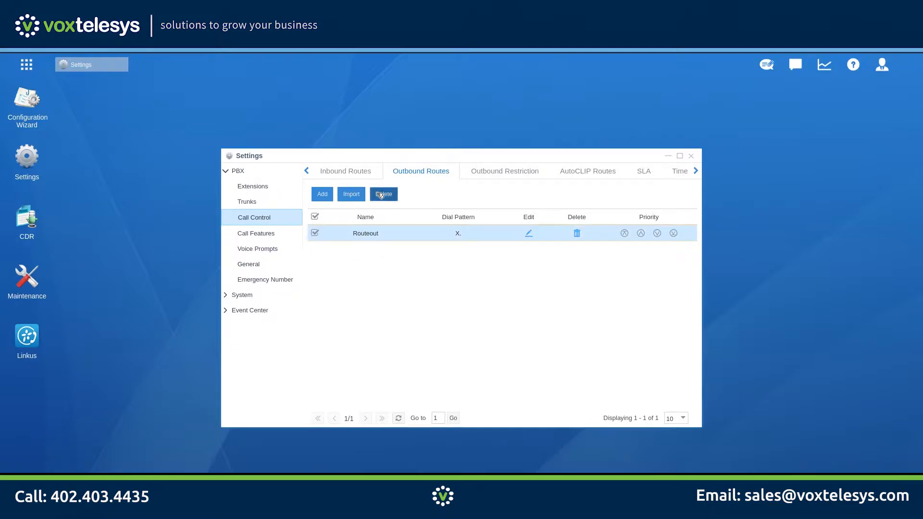
left_click(380, 195)
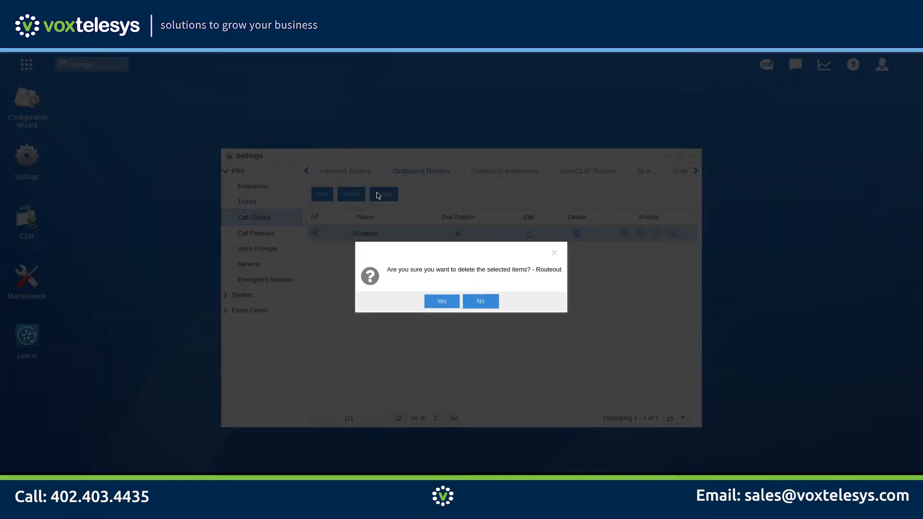
left_click(441, 301)
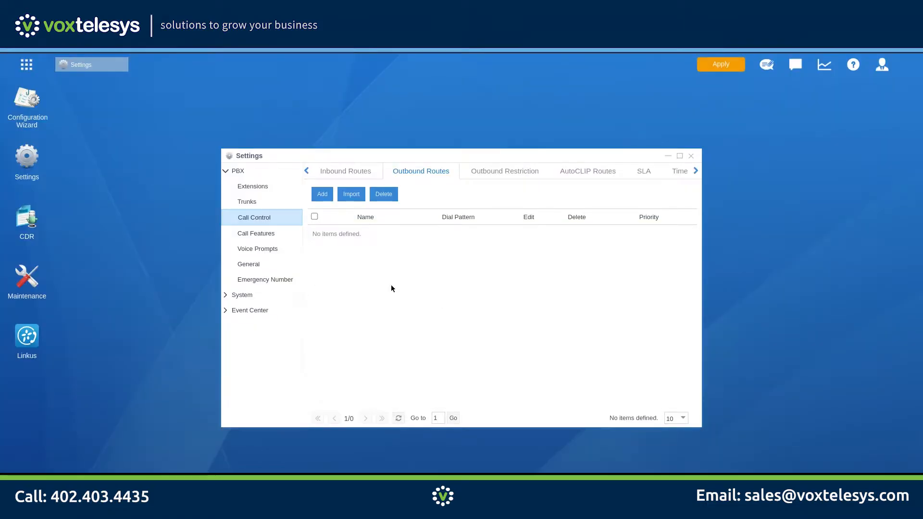
Start a new outbound route named Default with the dial pattern NXXXXXX and a prepend of 1402.
left_click(322, 194)
left_click(364, 189)
type("Default")
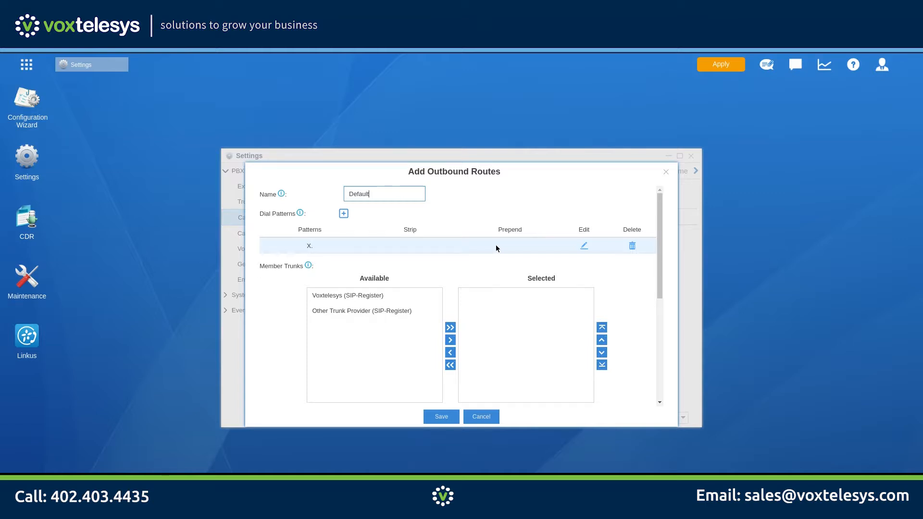
left_click(314, 247)
double_click(314, 247)
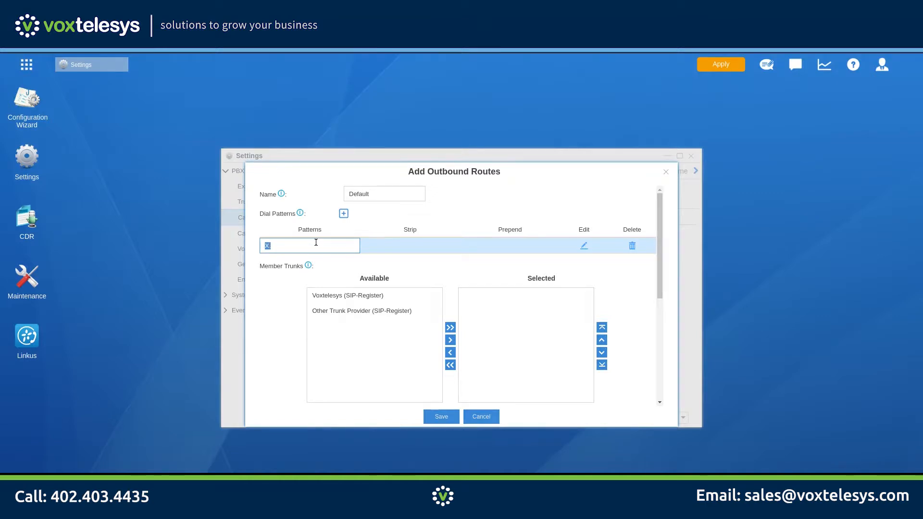
type("NXXXXXX")
left_click(505, 247)
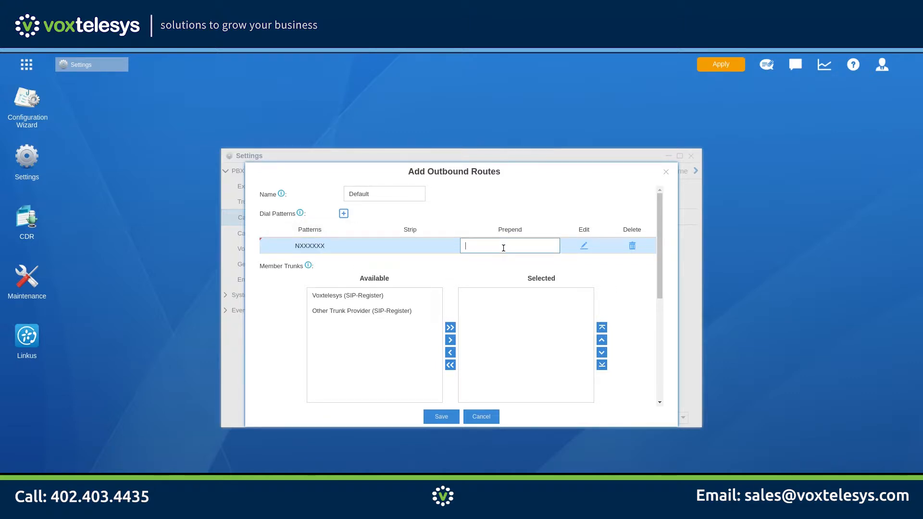
type("1402")
Add a second dial pattern, NXXNXXXXXX, with a prepend of 1 to the Default route.
left_click(344, 214)
type("X.")
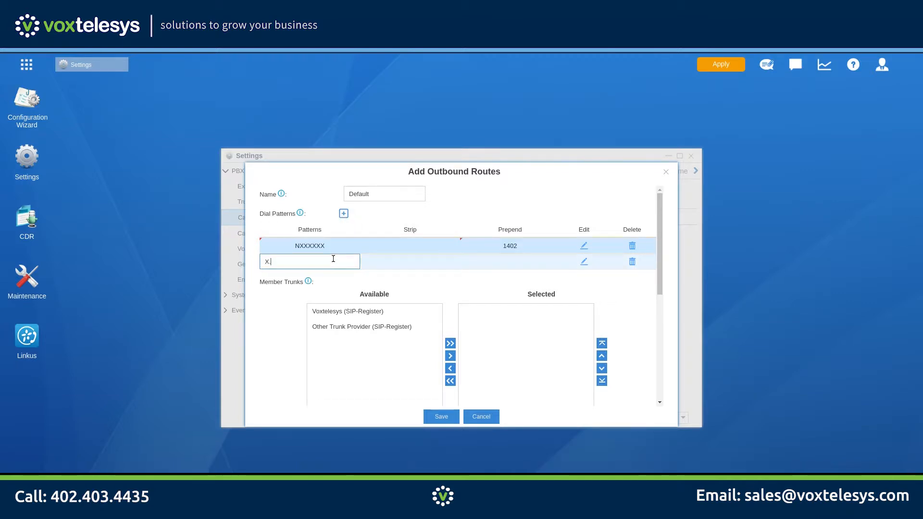
triple_click(325, 263)
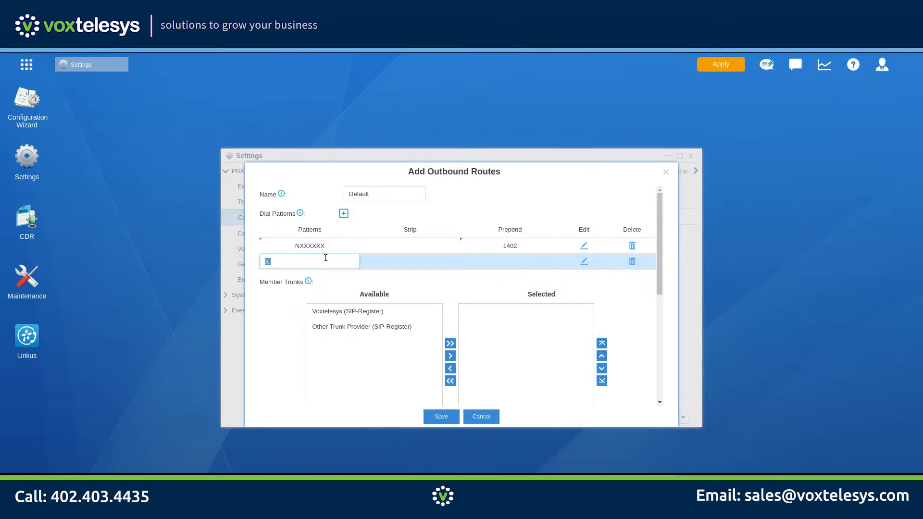
type("NXXNXXXXXX")
left_click(502, 262)
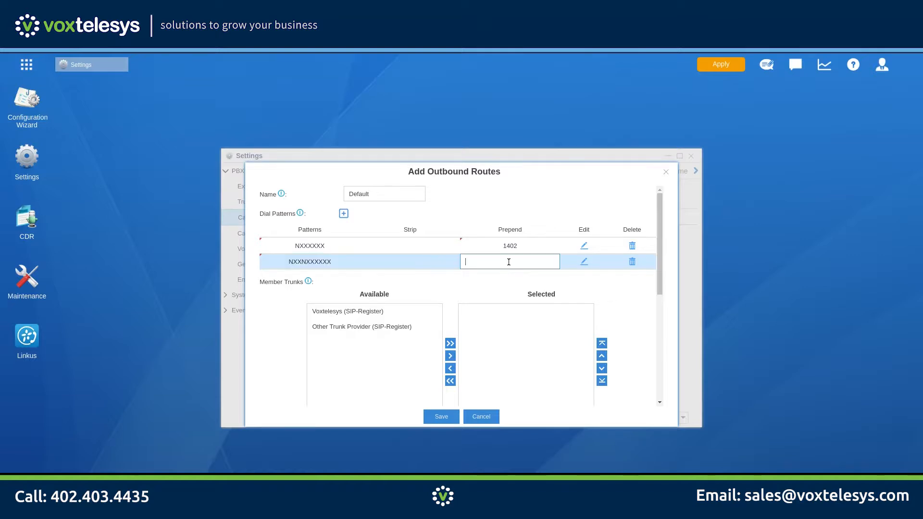
type("1")
key("Return")
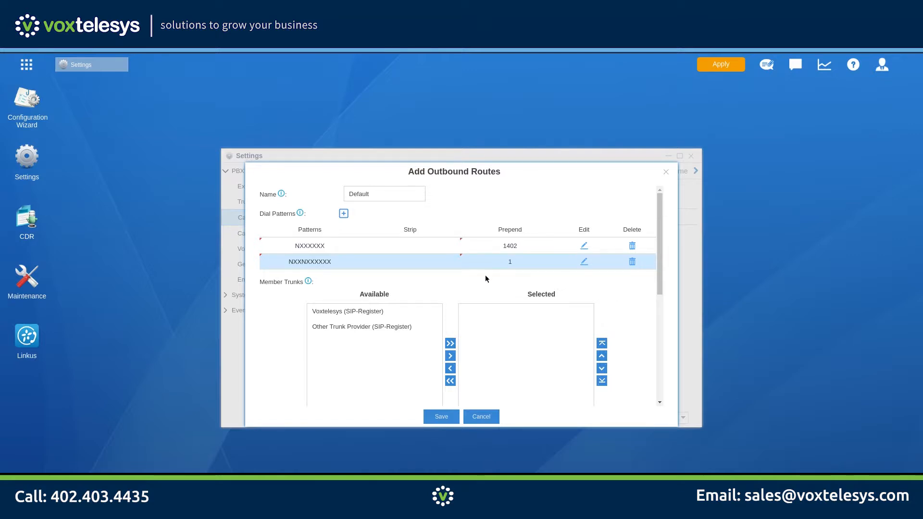
Add a third dial pattern, 1NXXNXXXXXX, without a prepend to the Default route.
left_click(343, 213)
type("X.")
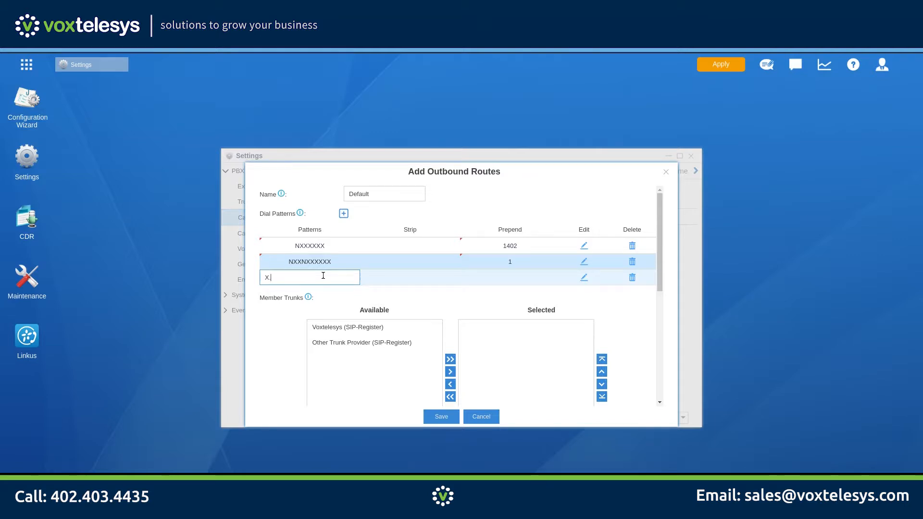
double_click(329, 277)
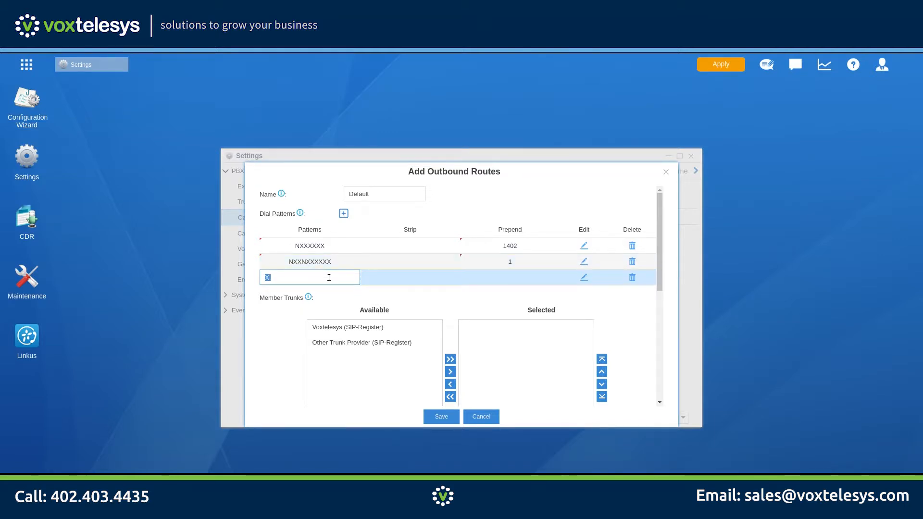
type("1NXXNXXXXXX")
Add a fourth dial pattern for international calls, entering 011. first and refining it to 01144.
left_click(345, 214)
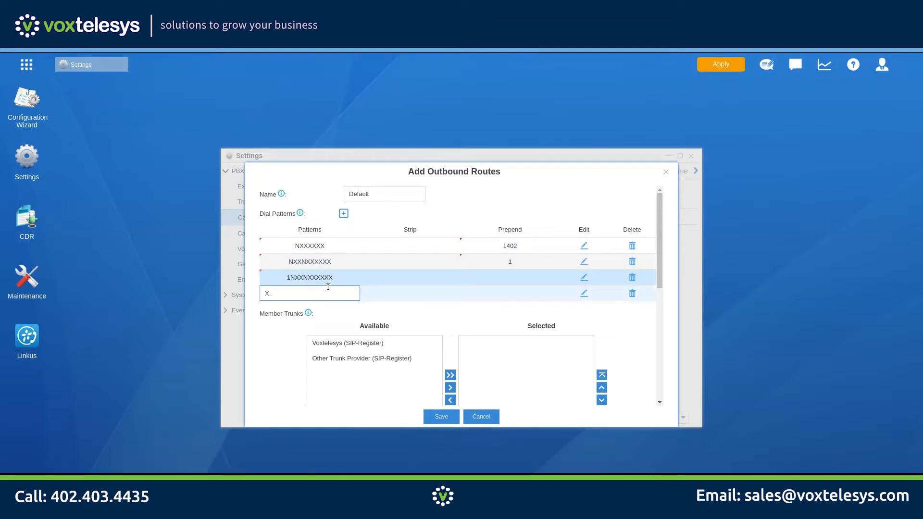
double_click(328, 290)
type("011.")
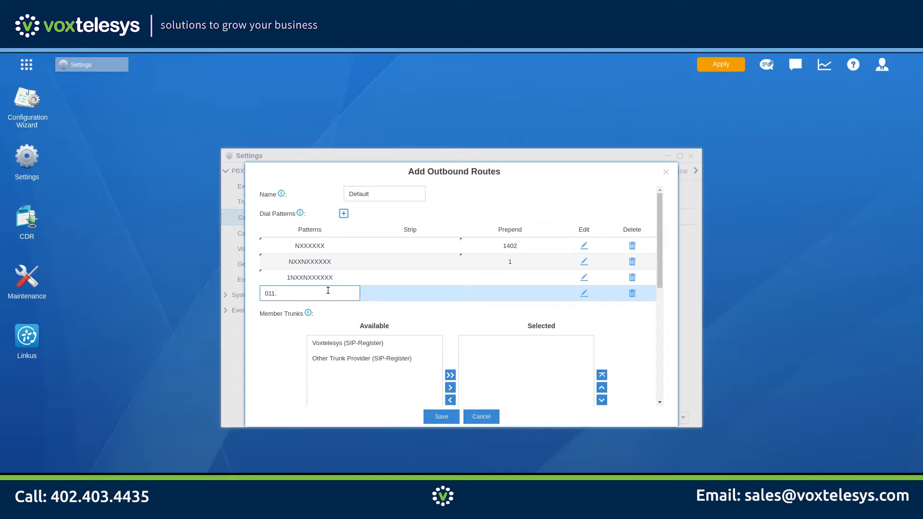
key("Return")
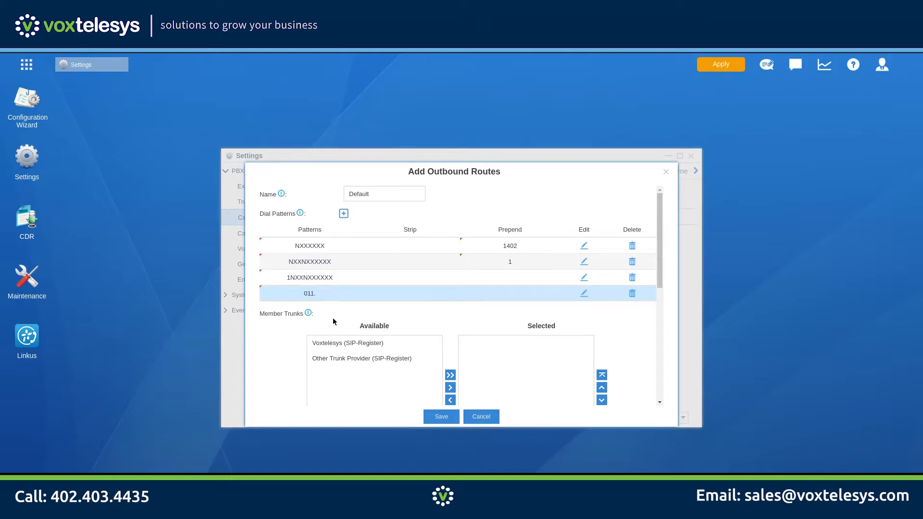
left_click(326, 295)
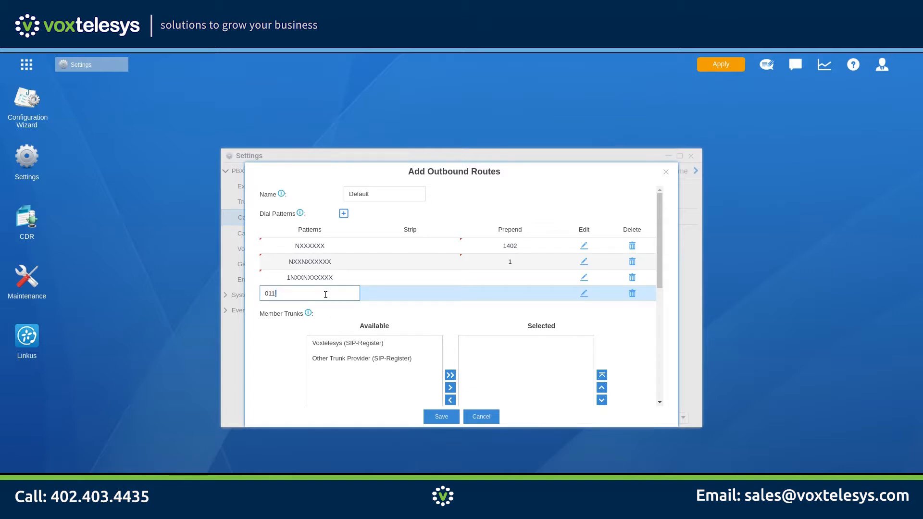
type("44.")
left_click(326, 325)
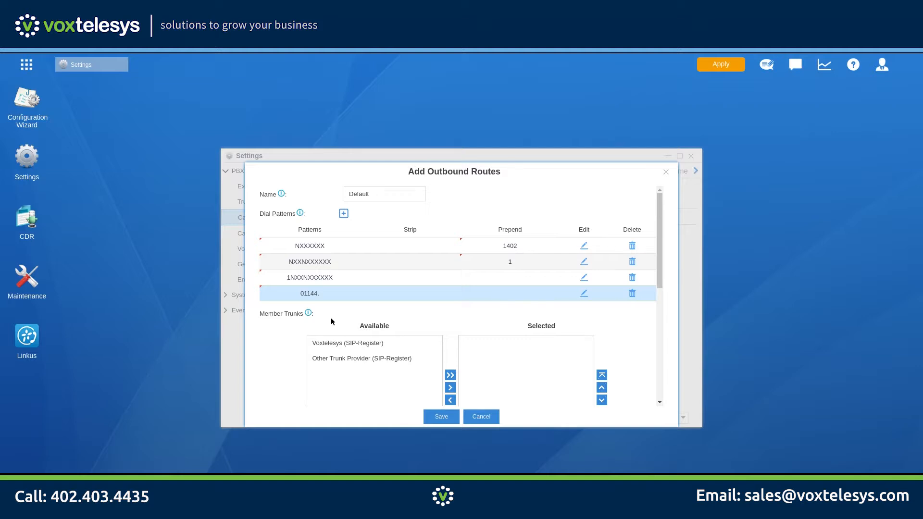
Add a fifth dial pattern of 911 to the Default route.
left_click(343, 214)
type("X.")
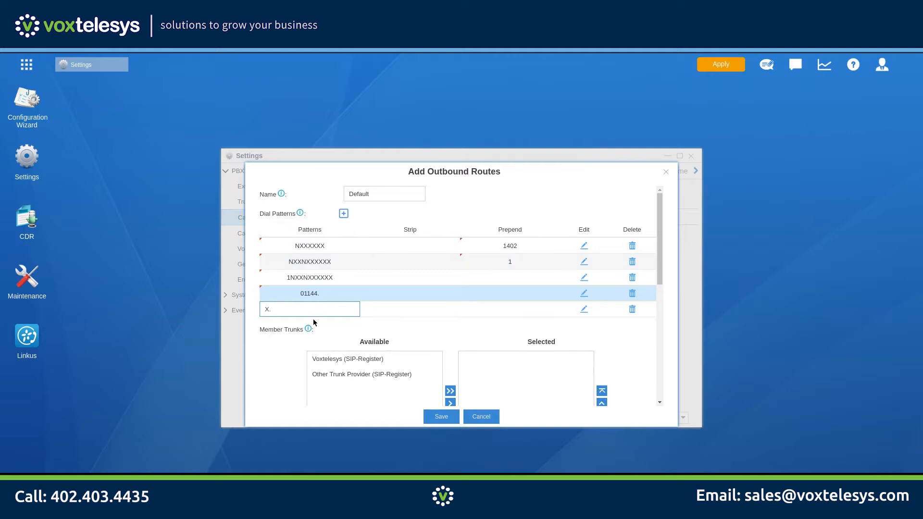
double_click(314, 312)
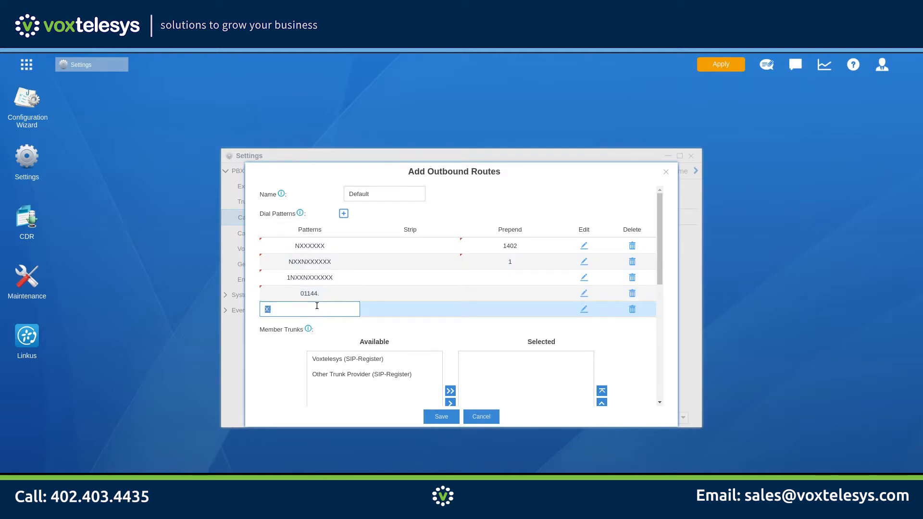
type("911")
key("Return")
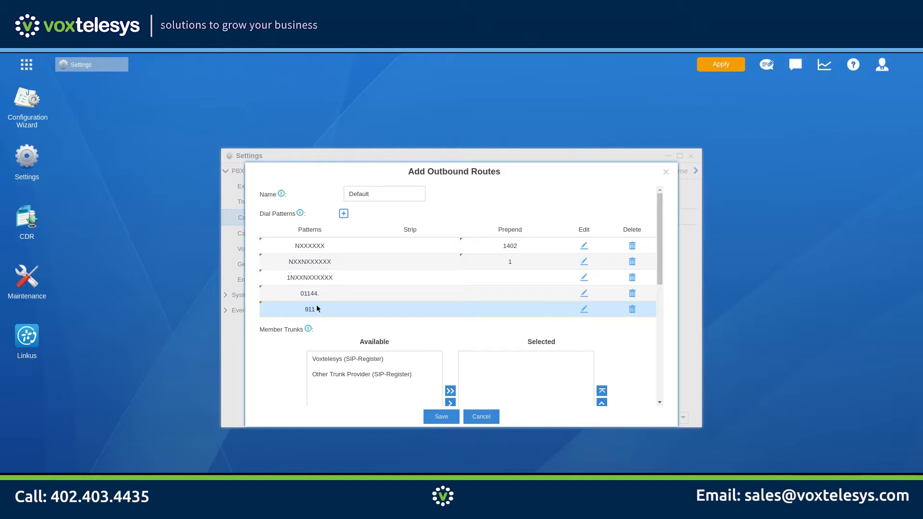
Assign the Voxtelesys (SIP-Register) trunk as the member trunk of the Default route.
left_click(341, 360)
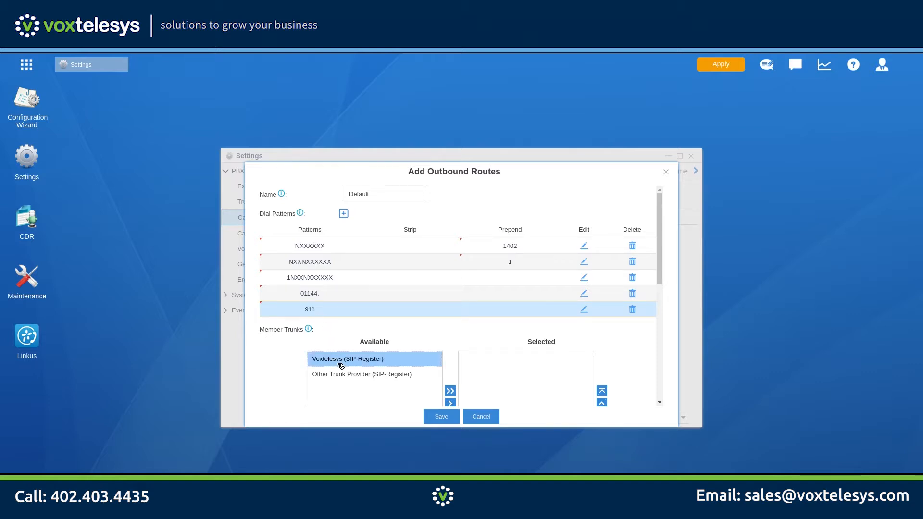
scroll(340, 366, "down", 3)
left_click(429, 245)
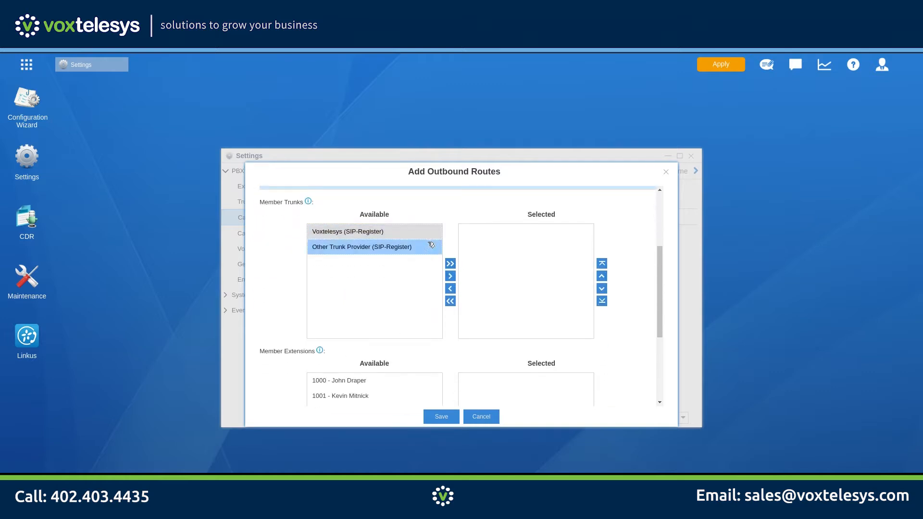
left_click(450, 276)
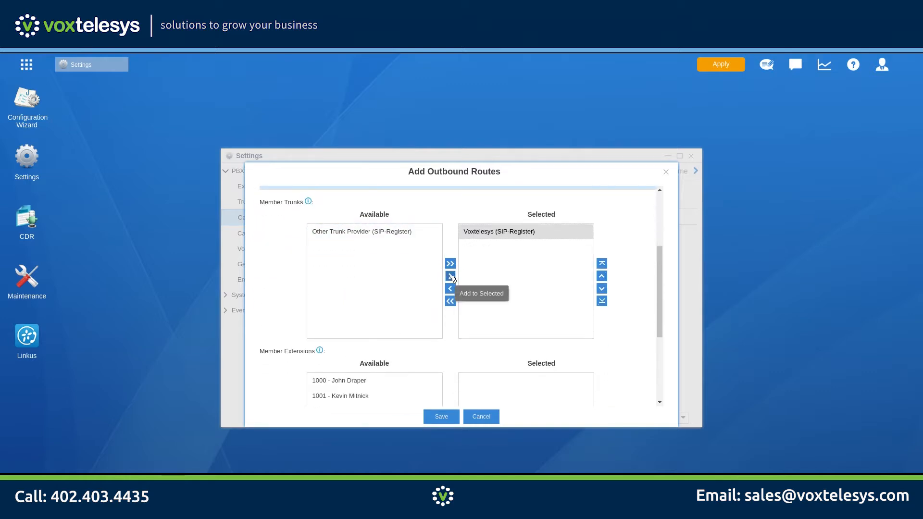
Make all available extensions members of the Default route, check the password options, and save the route.
scroll(453, 278, "down", 3)
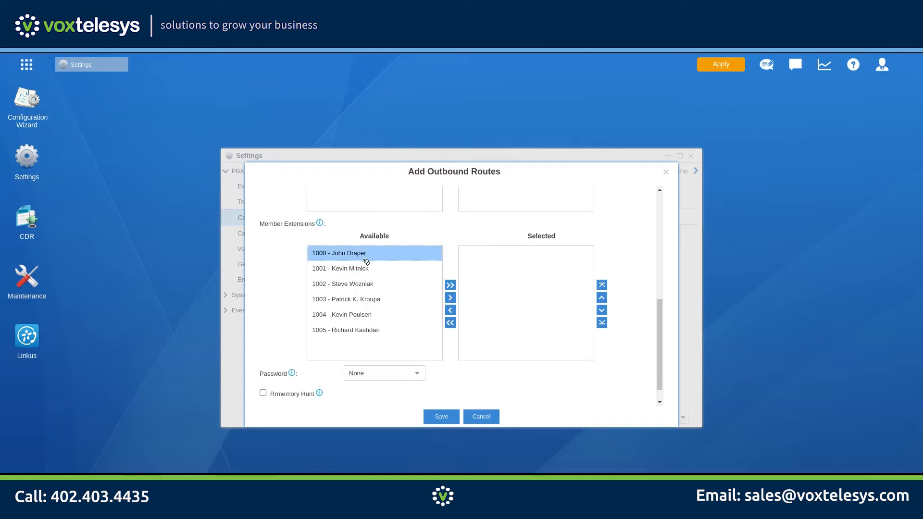
left_click(451, 286)
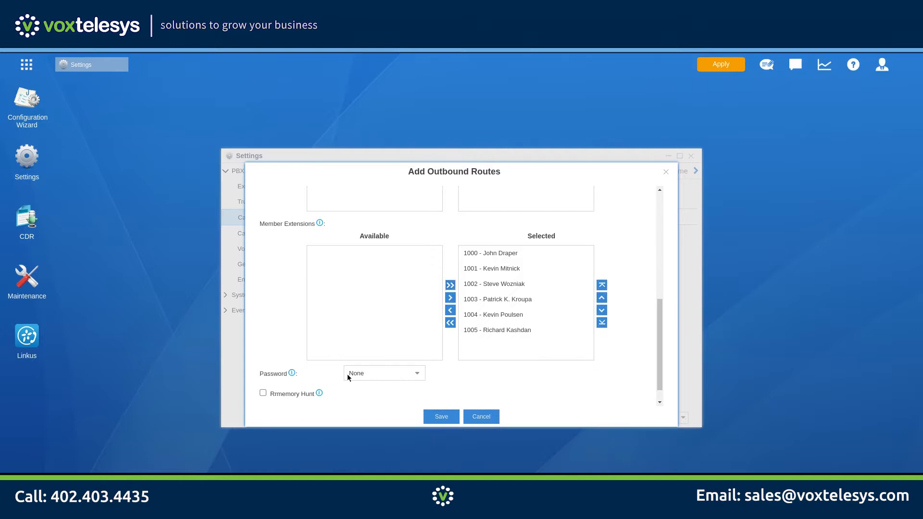
left_click(423, 374)
scroll(422, 374, "down", 1)
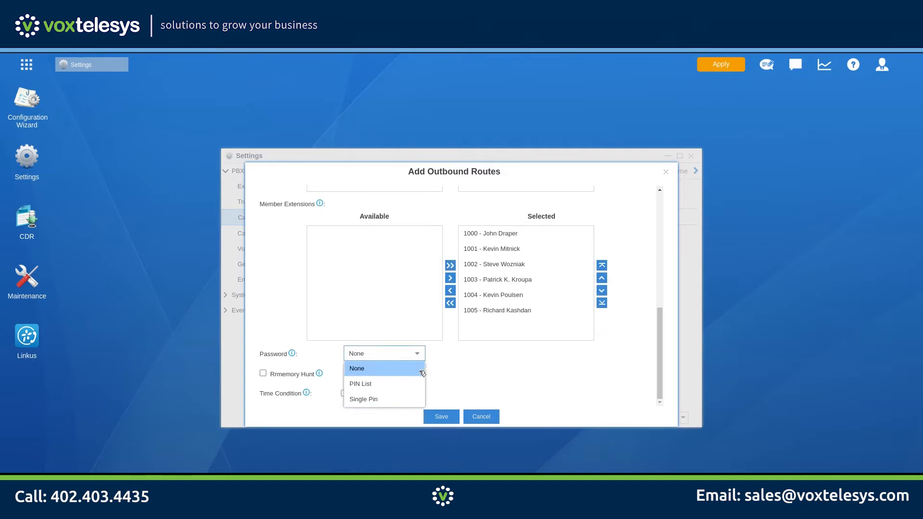
left_click(424, 357)
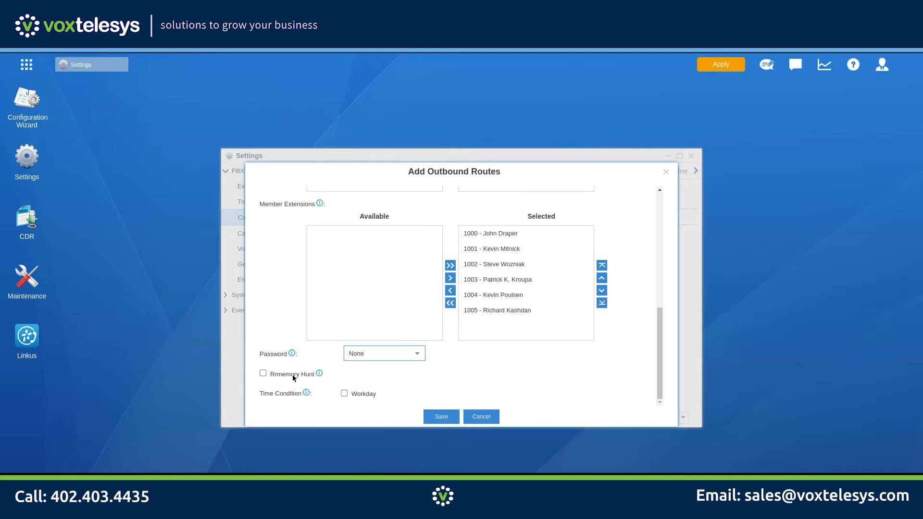
left_click(458, 416)
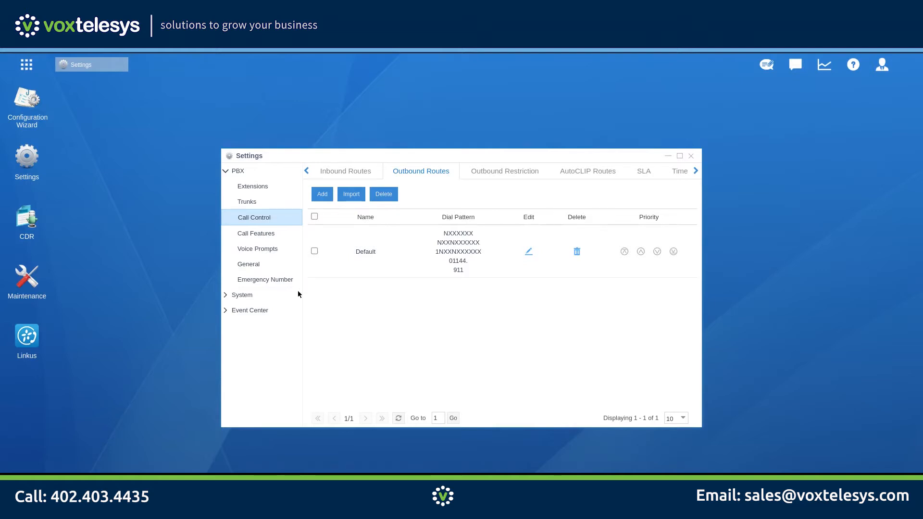
Start a new emergency number entry in the PBX settings with the number 911.
left_click(257, 283)
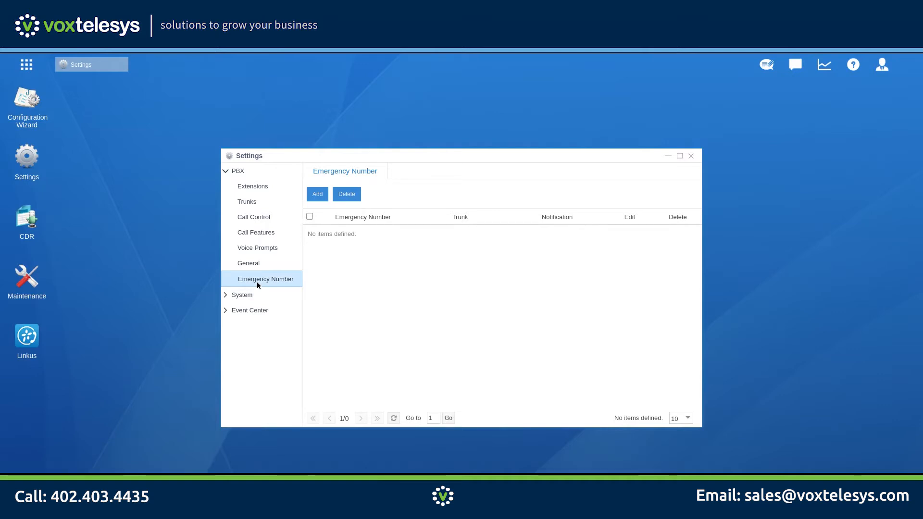
left_click(318, 193)
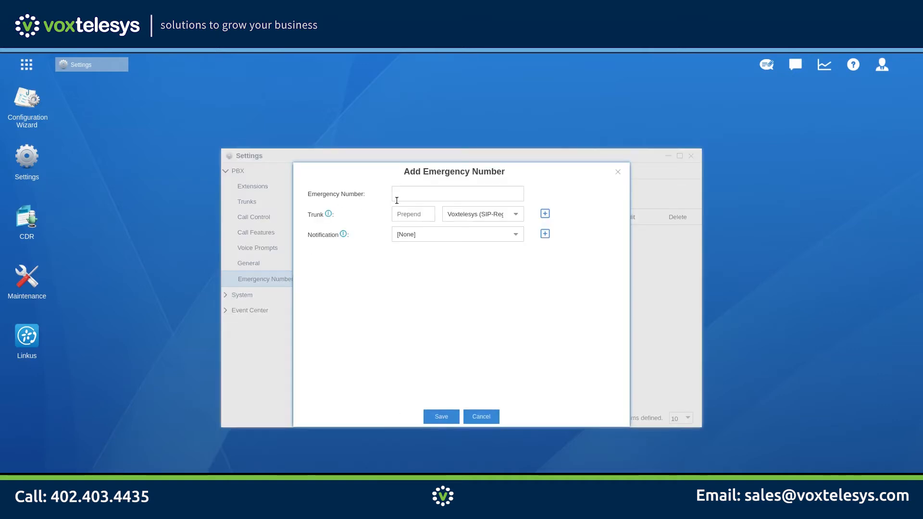
left_click(409, 188)
type("911")
Set extensions 1000 and 1001 as notification recipients for the emergency number, then save and apply the configuration.
left_click(522, 238)
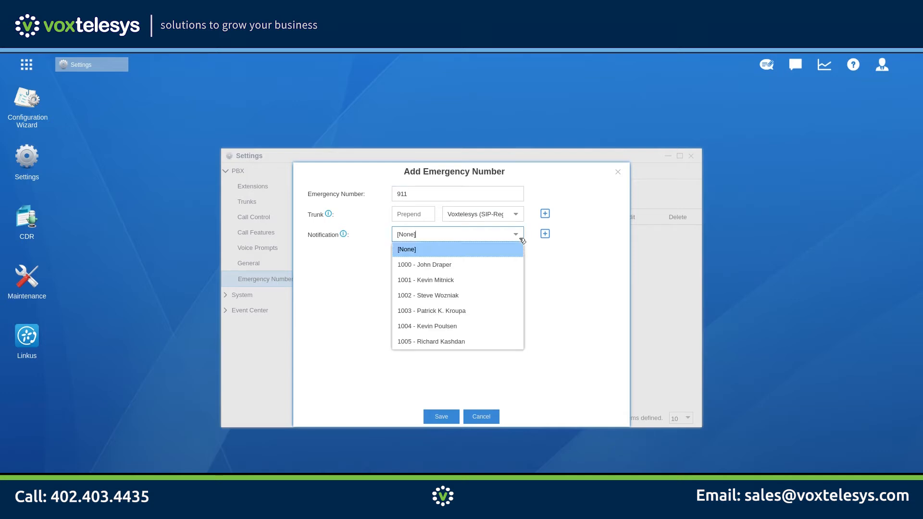
left_click(512, 260)
left_click(545, 234)
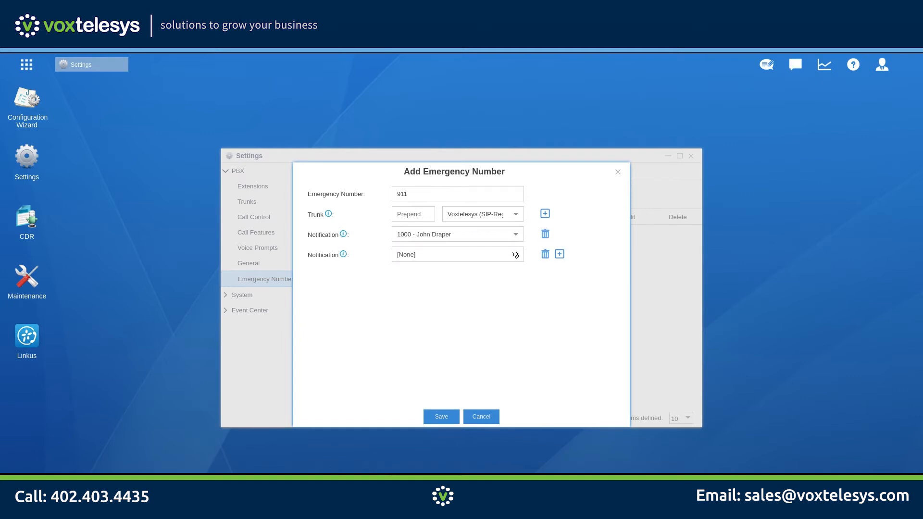
left_click(515, 254)
left_click(499, 300)
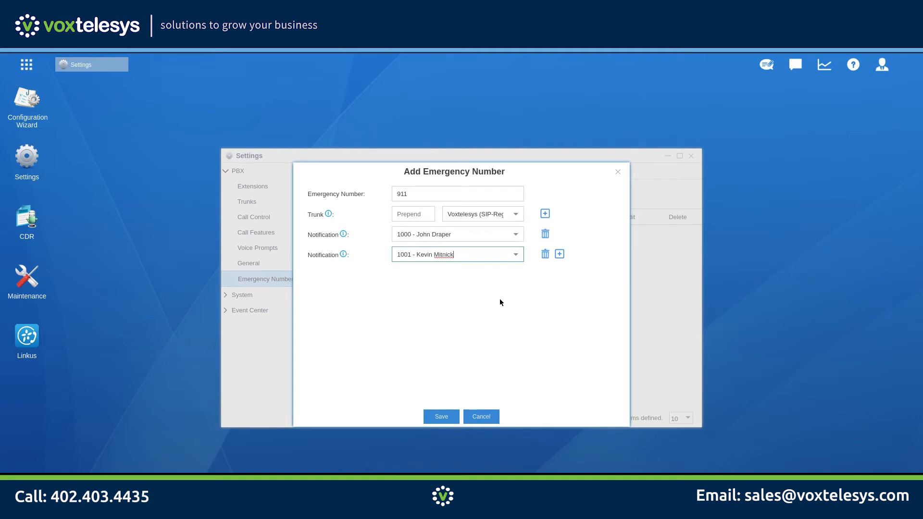
left_click(438, 415)
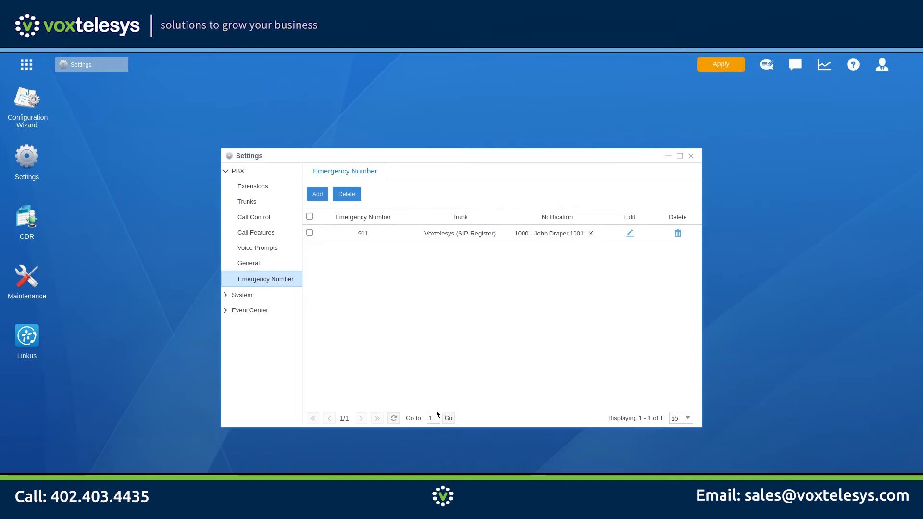
left_click(713, 66)
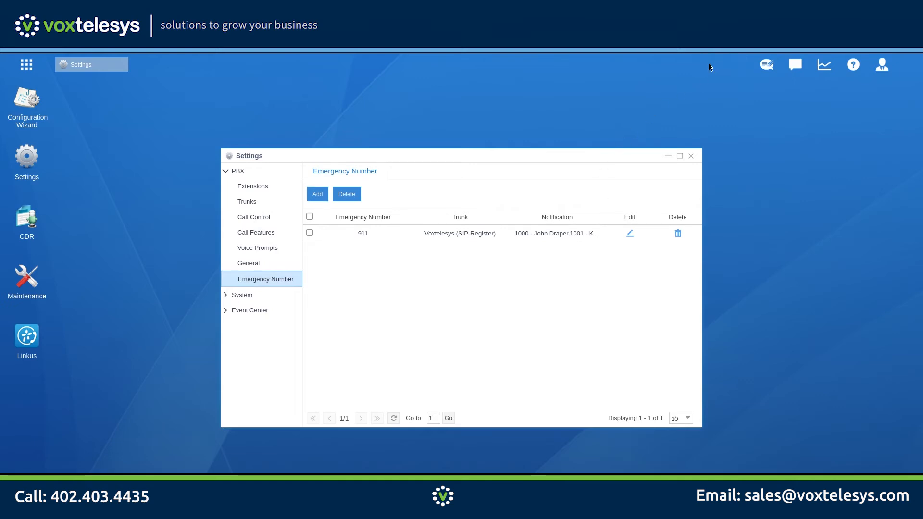